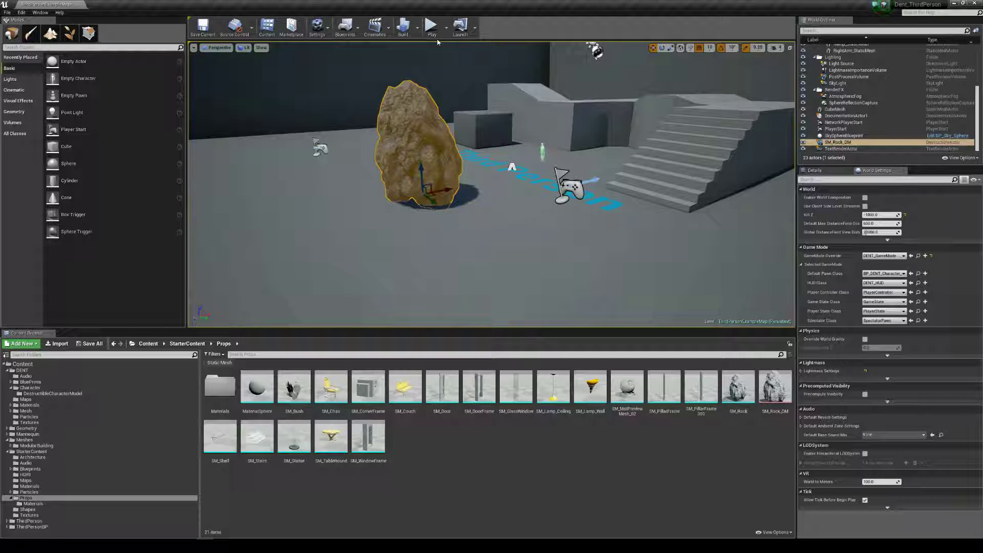
Open the Destructibles_Master folder under DENT/BluePrints/Destructibles and look over its two master blueprints
double_click(30, 381)
left_click(37, 387)
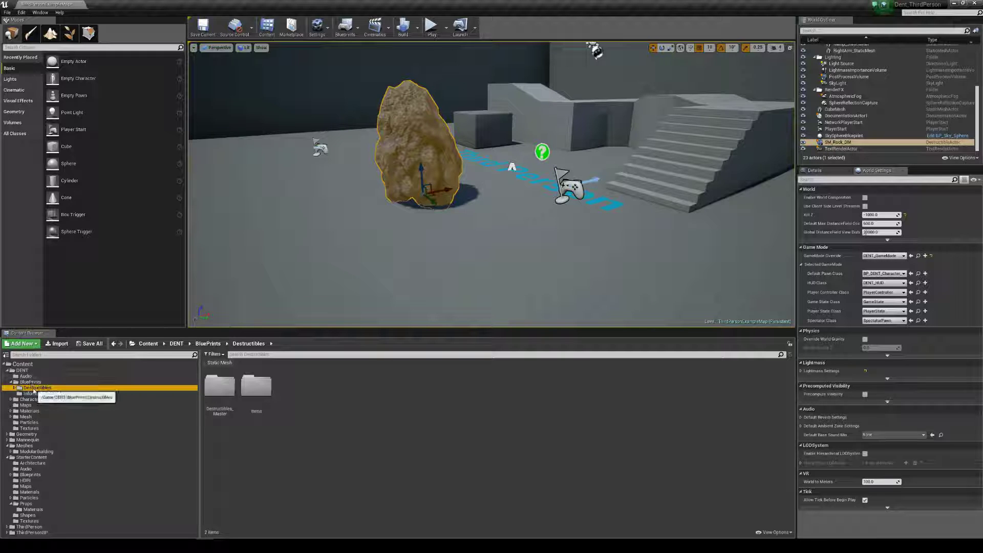
double_click(219, 388)
left_click(220, 390)
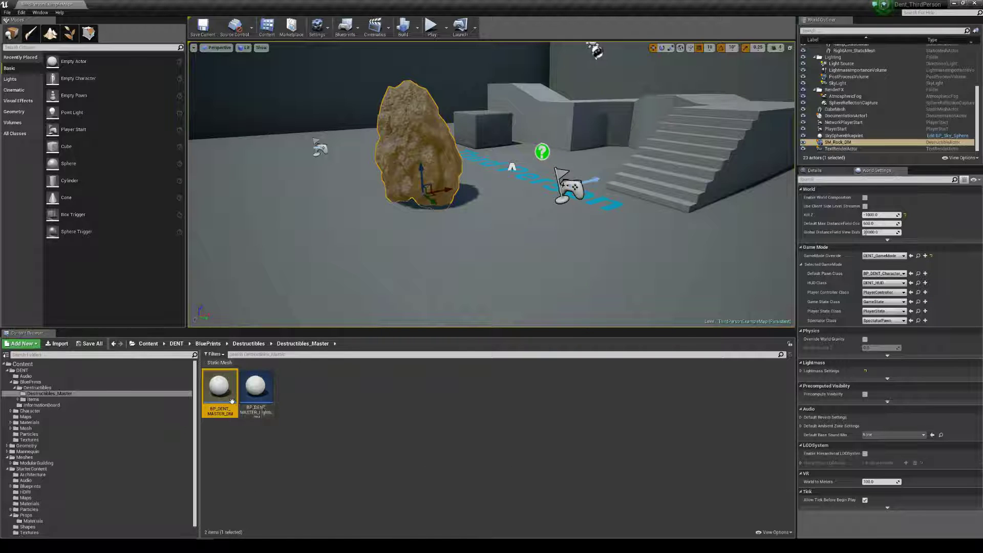
left_click(262, 405)
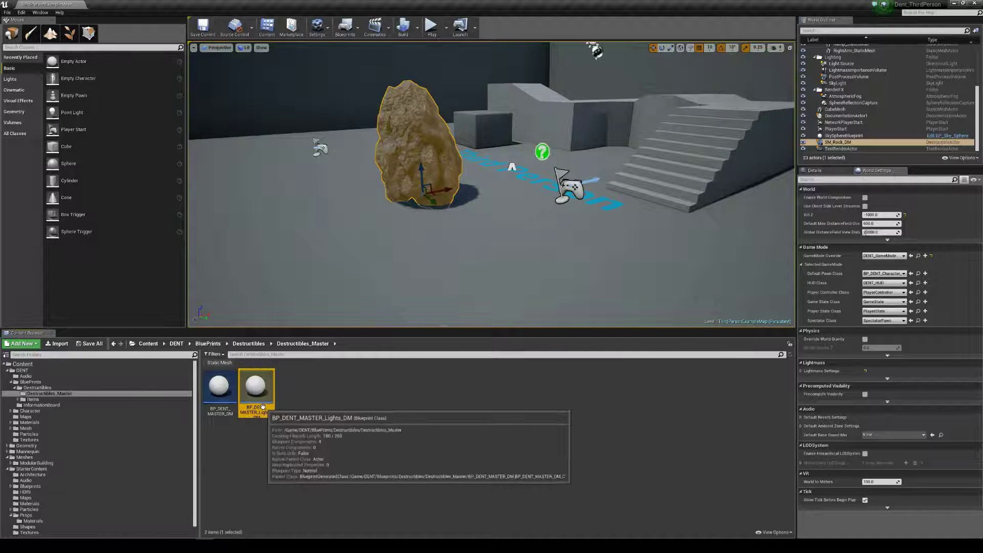
left_click(233, 400)
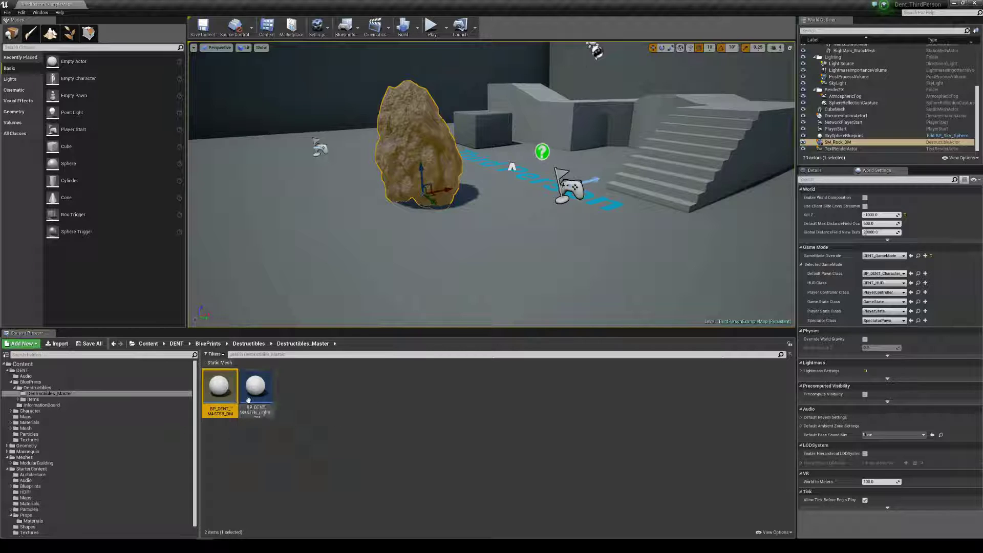
left_click(252, 400)
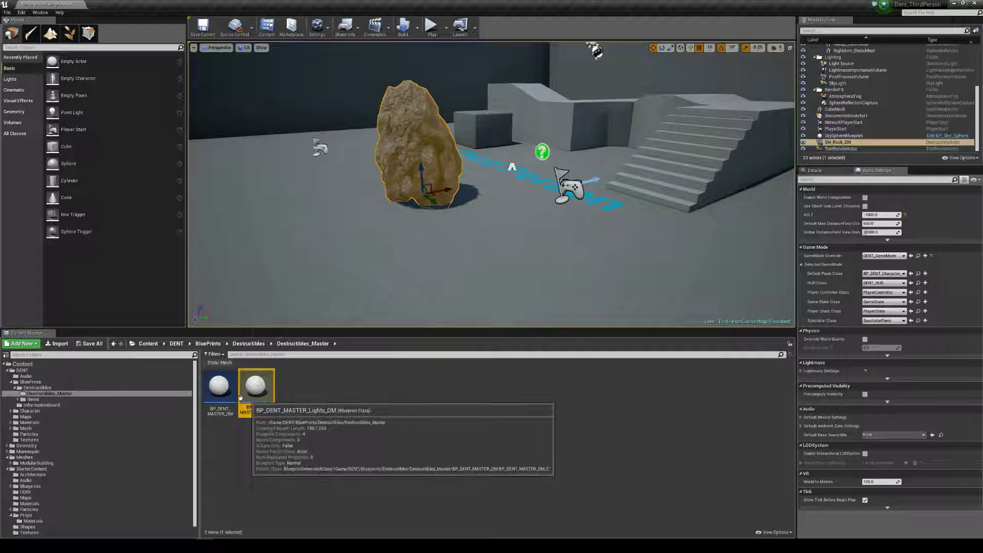
Create a child blueprint class from BP_DENT_MASTER_DM and name it BP_DENT_ROCK_DM
right_click(253, 400)
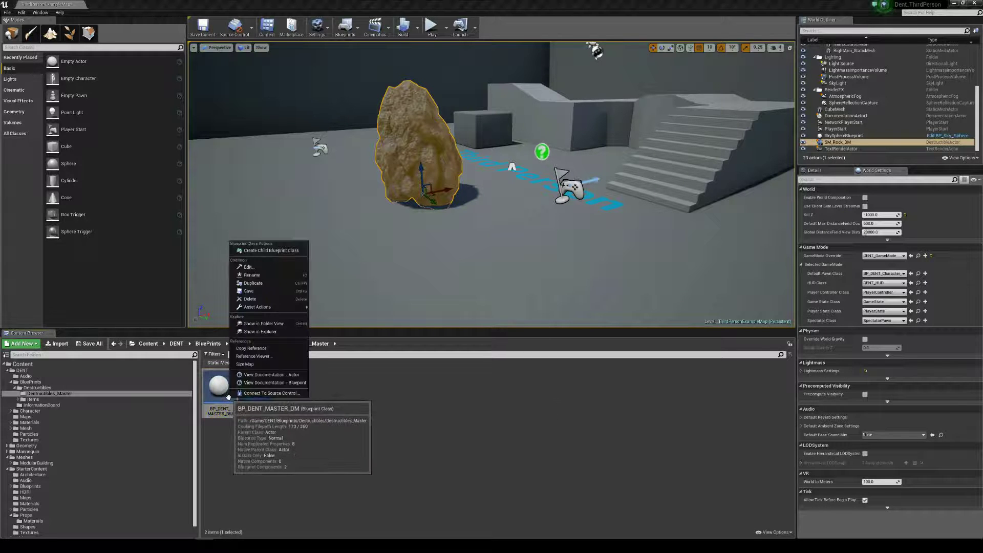
left_click(270, 250)
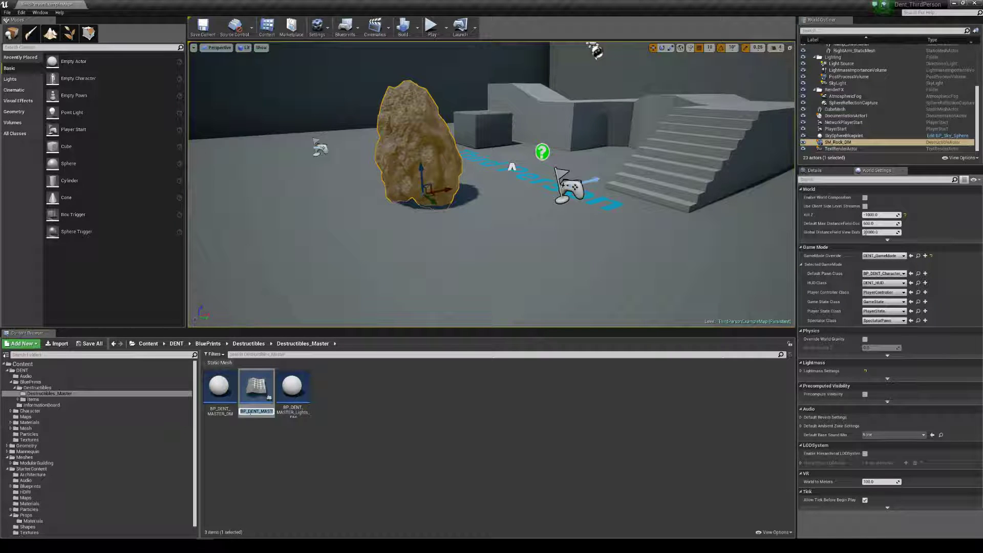
double_click(258, 411)
key("Left")
key("Left")
key("Left")
key("Left")
key("Left")
key("Left")
key("Left")
key("Left")
key("Left")
key("BackSpace")
key("BackSpace")
key("BackSpace")
key("BackSpace")
key("BackSpace")
key("BackSpace")
type("ROCK")
key("Right")
key("Right")
key("Right")
key("Right")
key("BackSpace")
key("BackSpace")
key("BackSpace")
key("BackSpace")
key("BackSpace")
key("BackSpace")
key("Return")
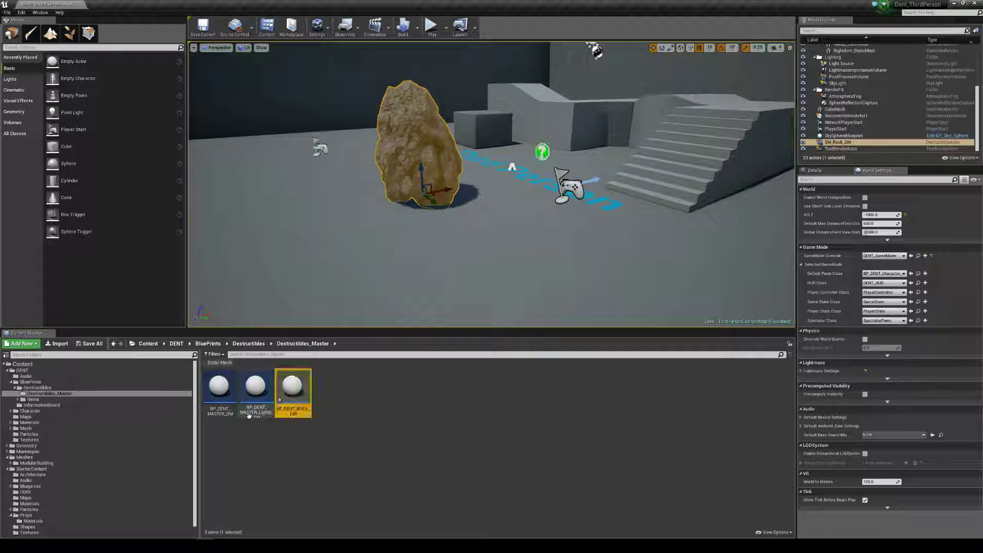
Open the BP_DENT_ROCK_DM blueprint, locate the SM_Rock_DM asset of the level's rock, and return to the blueprint
double_click(292, 391)
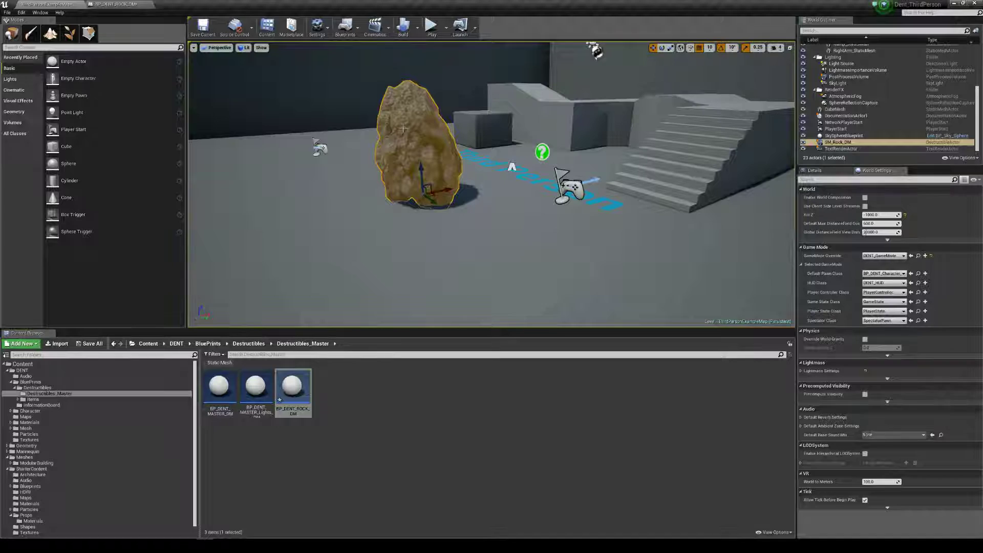
right_click(840, 143)
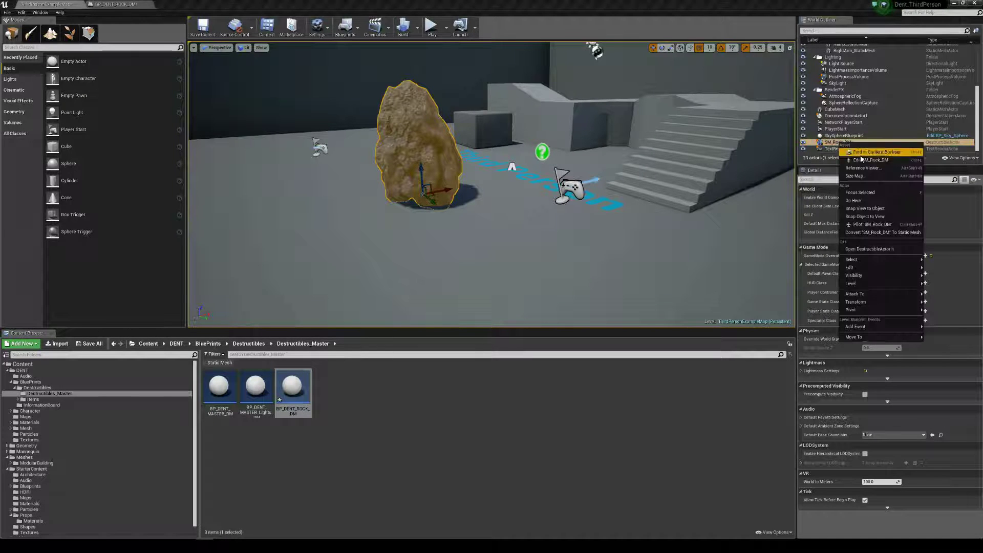
left_click(864, 152)
left_click(115, 4)
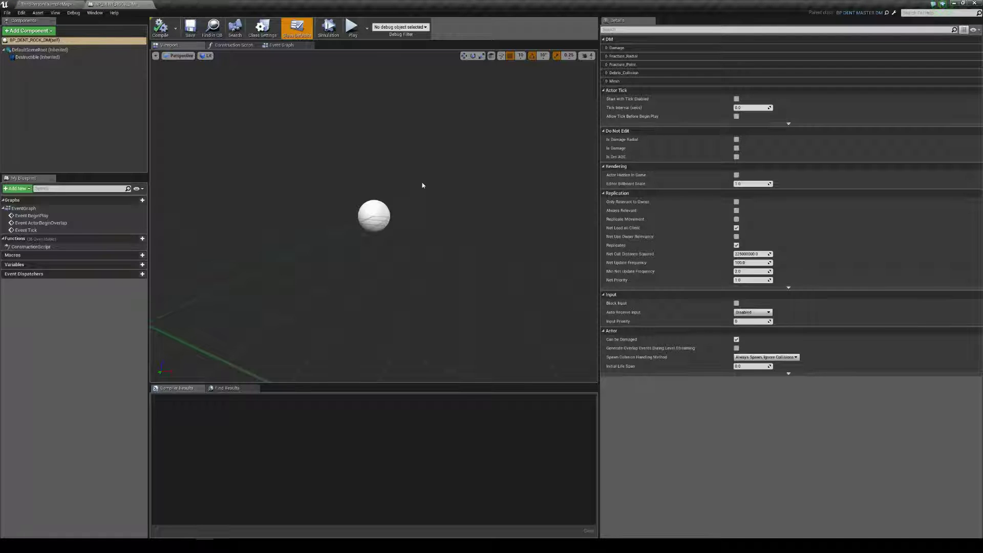
Expand the Damage, Fracture_Radial, Fracture_Point, Debris_Collision and Mesh groups of the blueprint's DM settings
left_click(607, 81)
left_click(606, 73)
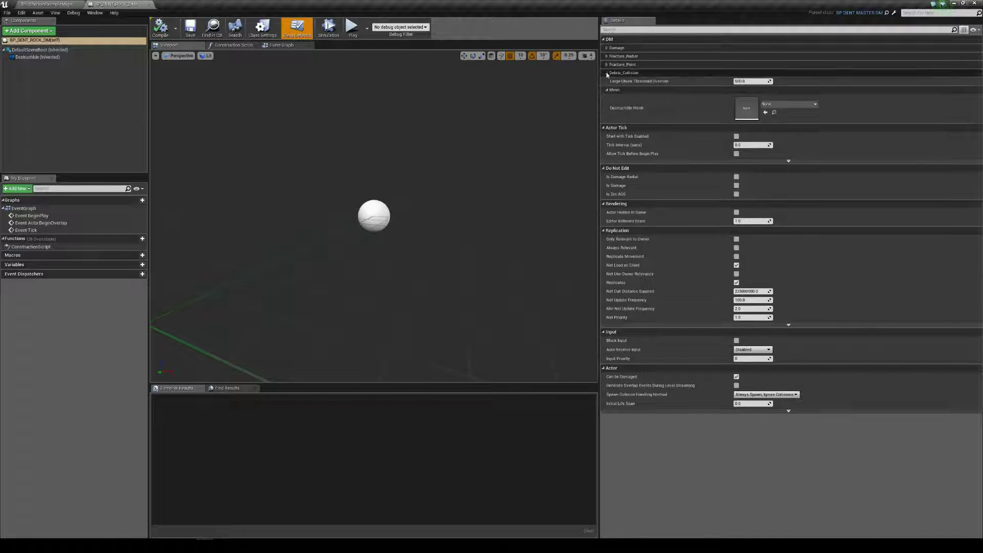
left_click(607, 64)
left_click(607, 47)
left_click(607, 91)
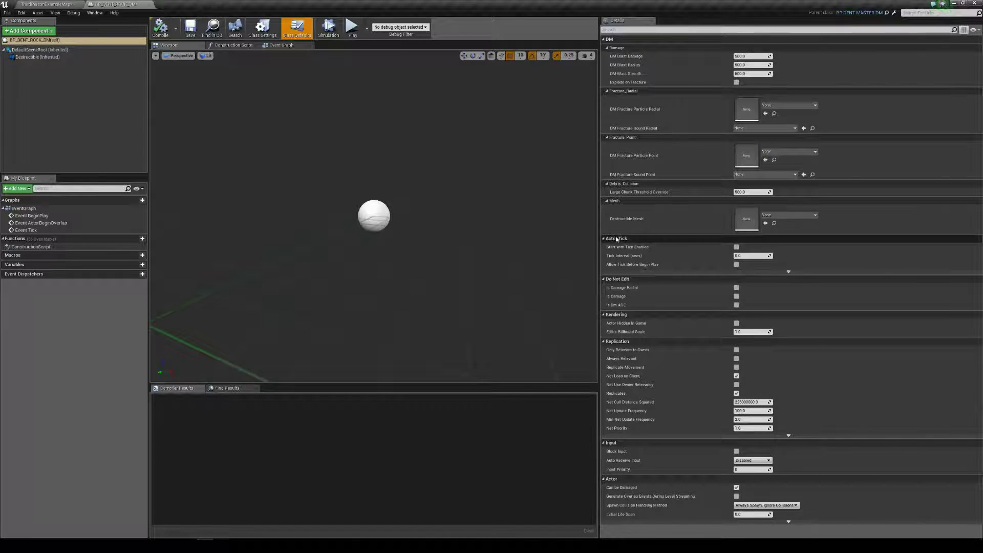
Collapse the Do Not Edit, Rendering, Replication, Input, Actor and Actor Tick categories
left_click(603, 279)
left_click(603, 288)
left_click(603, 297)
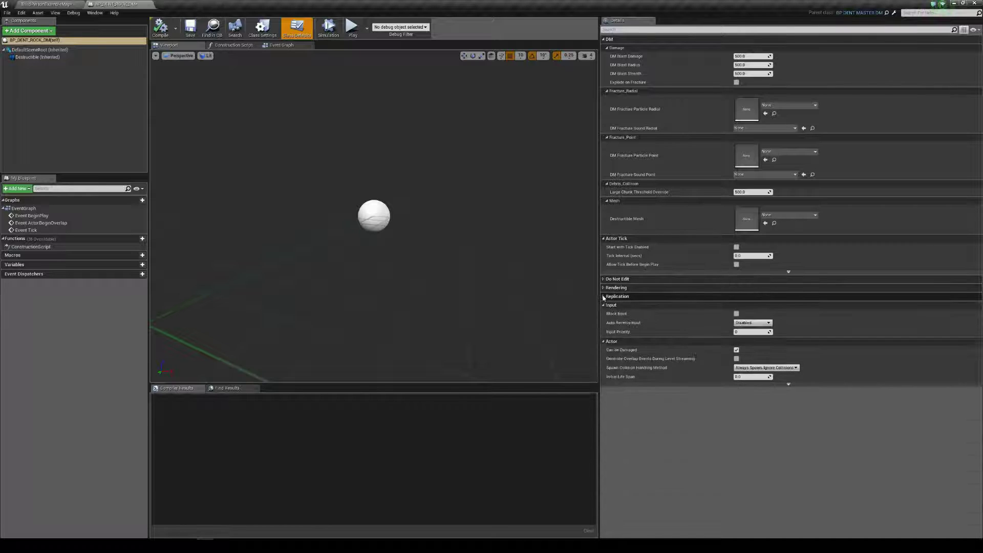
left_click(603, 297)
left_click(603, 296)
left_click(603, 305)
left_click(603, 314)
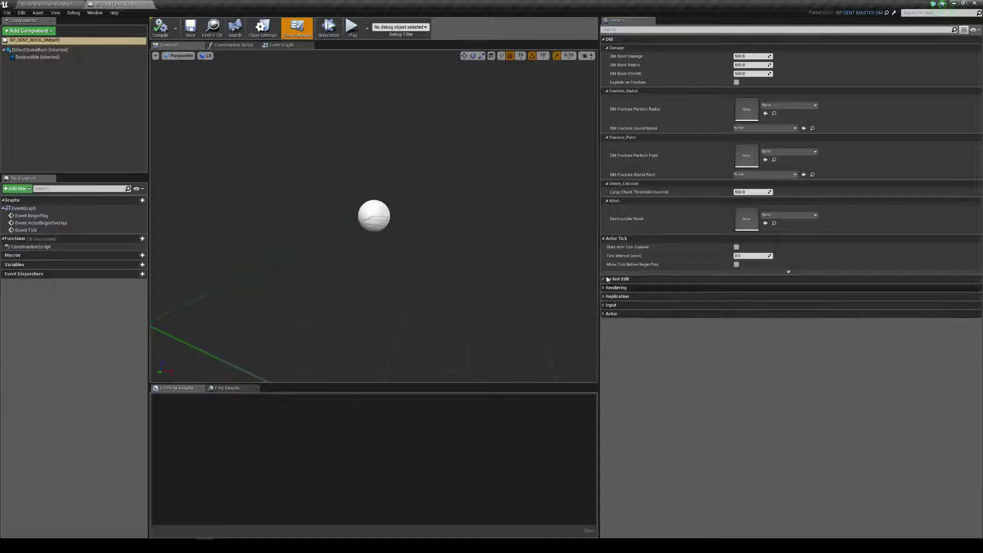
left_click(609, 239)
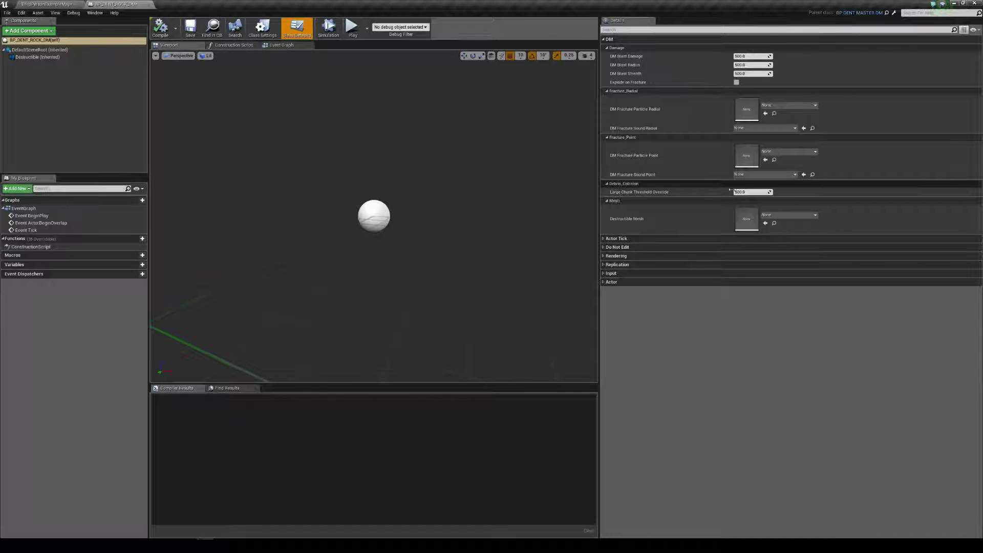
Assign the SM_Rock_DM asset as the blueprint's Destructible Mesh and bring the whole rock into view
left_click(765, 222)
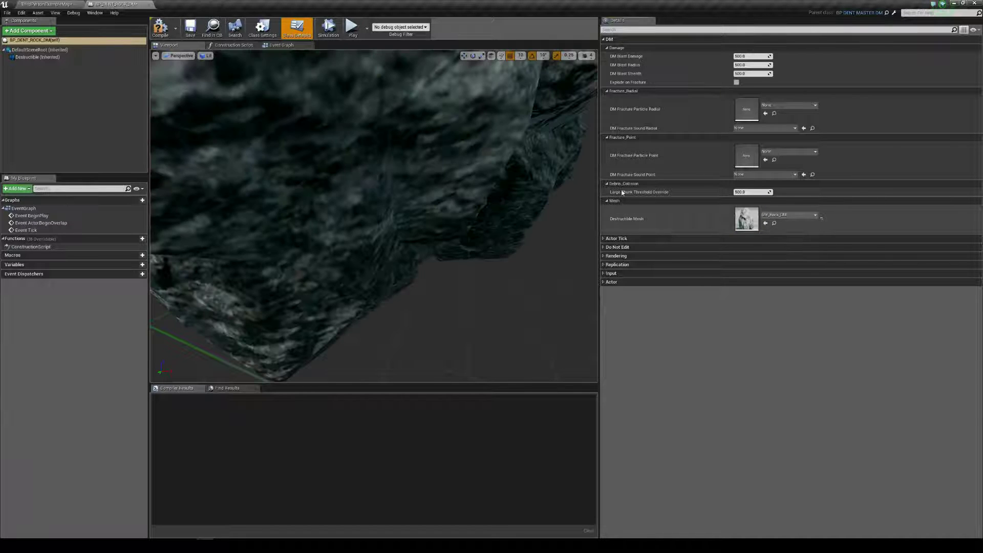
scroll(430, 154, "down", 5)
scroll(424, 157, "up", 1)
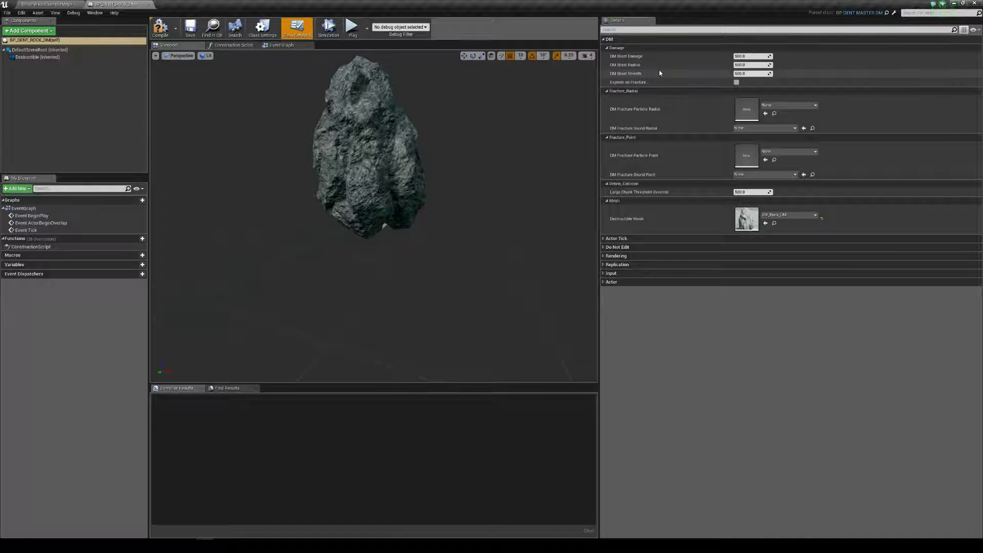
left_click(737, 83)
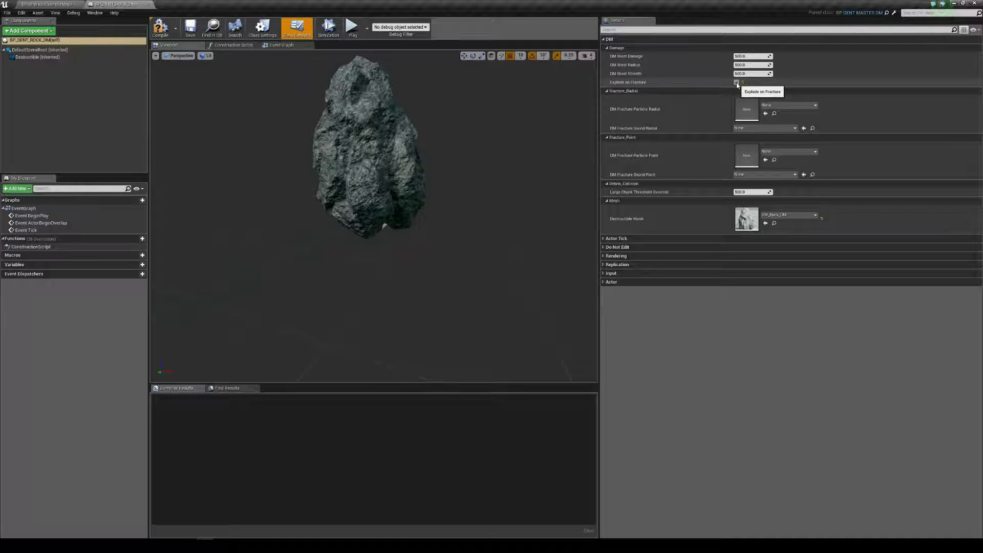
left_click(735, 82)
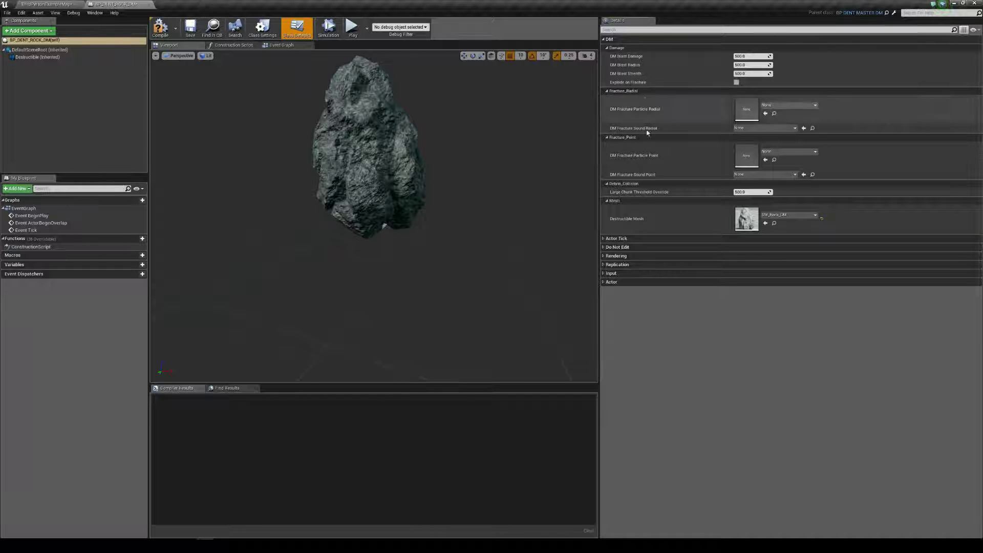
left_click(659, 93)
left_click(660, 93)
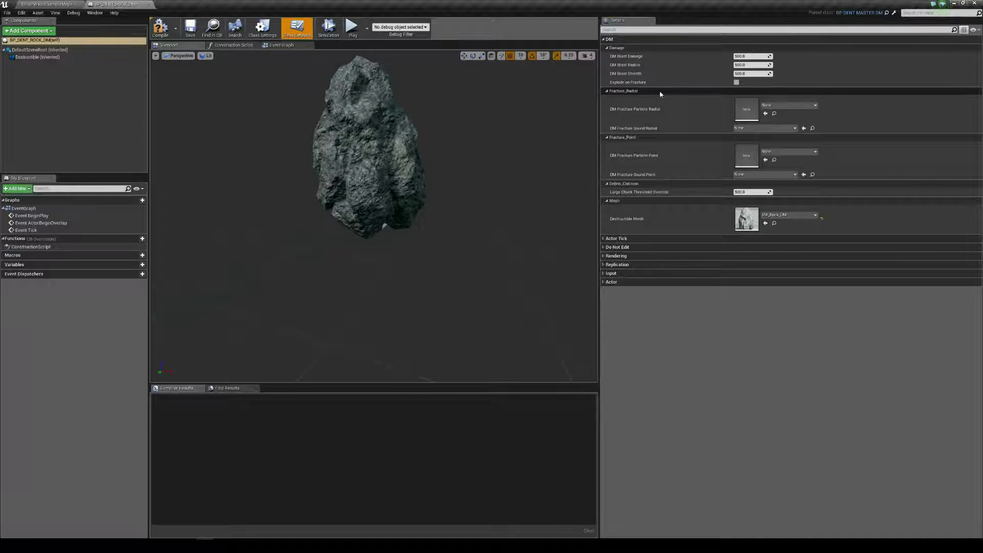
Set the DM Fracture Particle Radial to P_Explosion and the DM Fracture Sound Radial to SC_RockFall_Radial
left_click(791, 105)
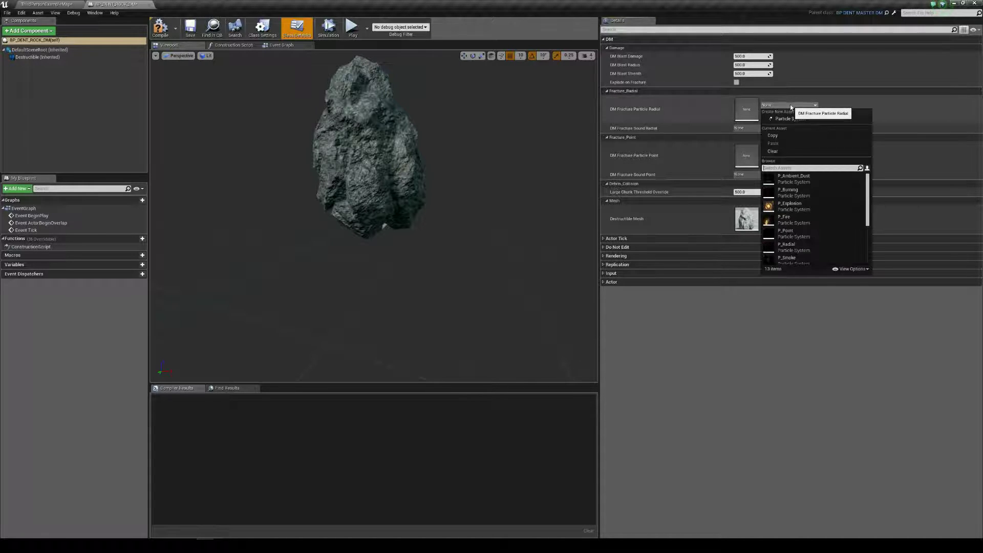
left_click(813, 209)
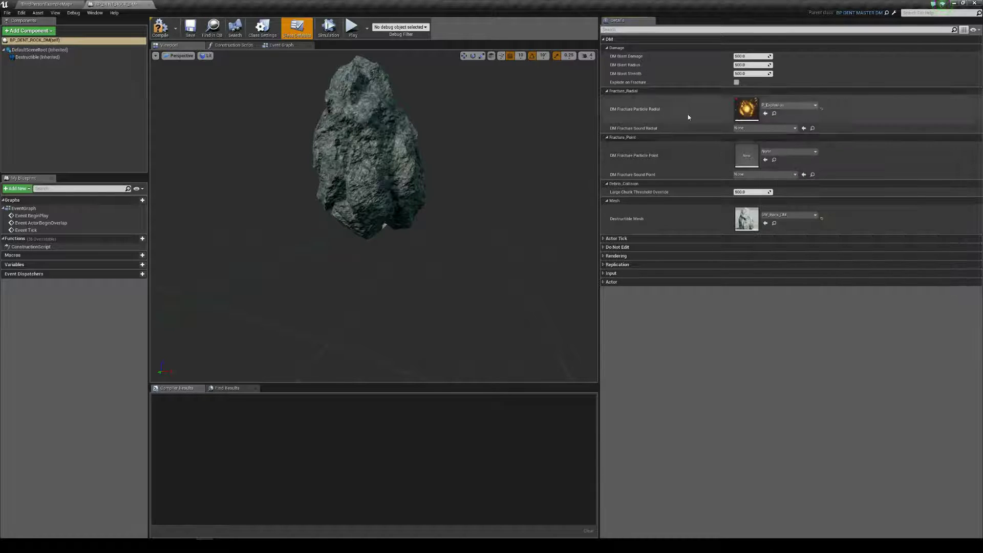
left_click(761, 129)
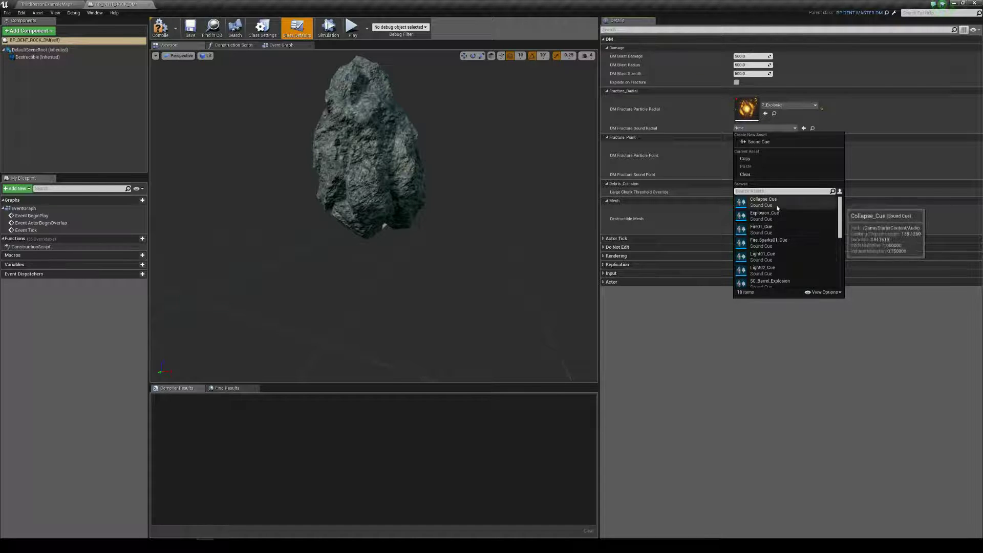
scroll(777, 209, "down", 1)
scroll(777, 209, "down", 5)
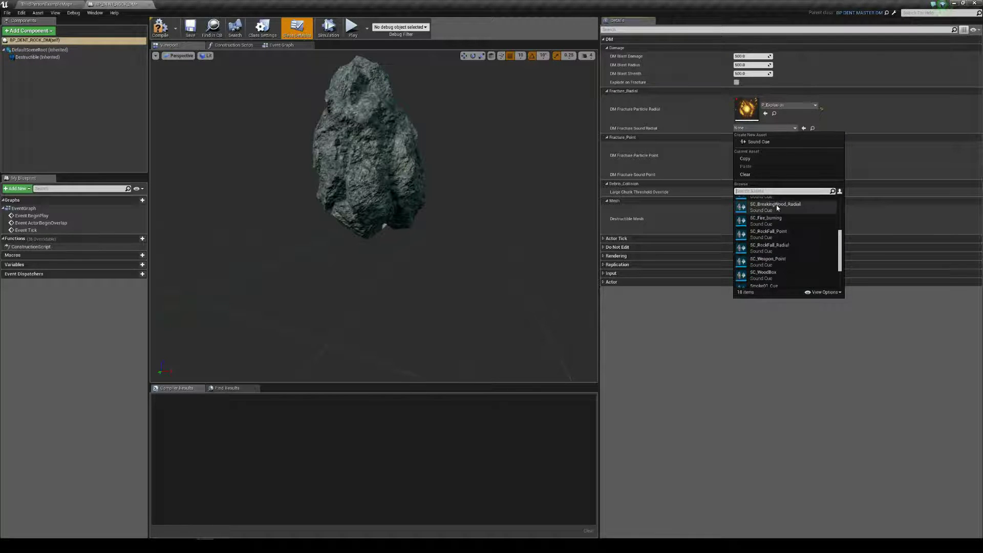
type("rov")
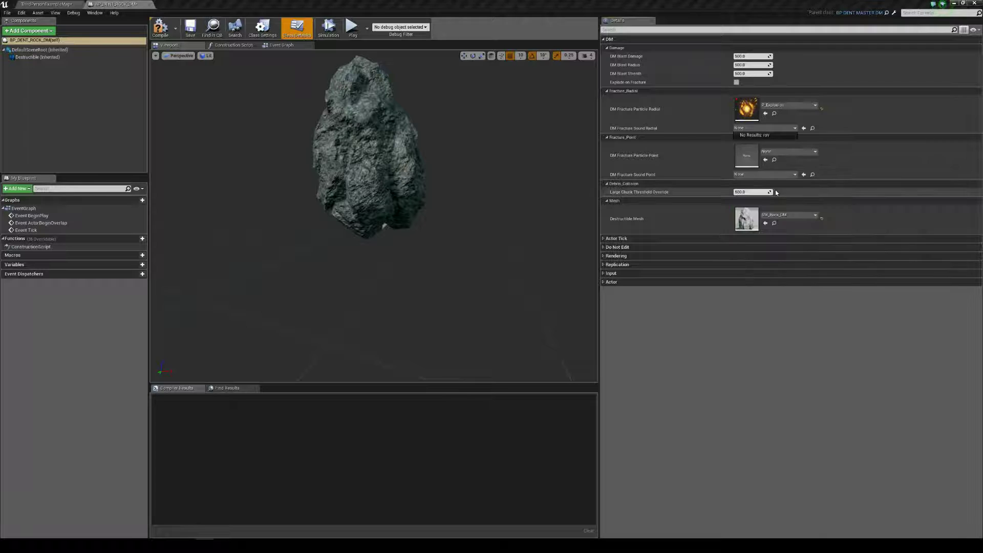
left_click(795, 129)
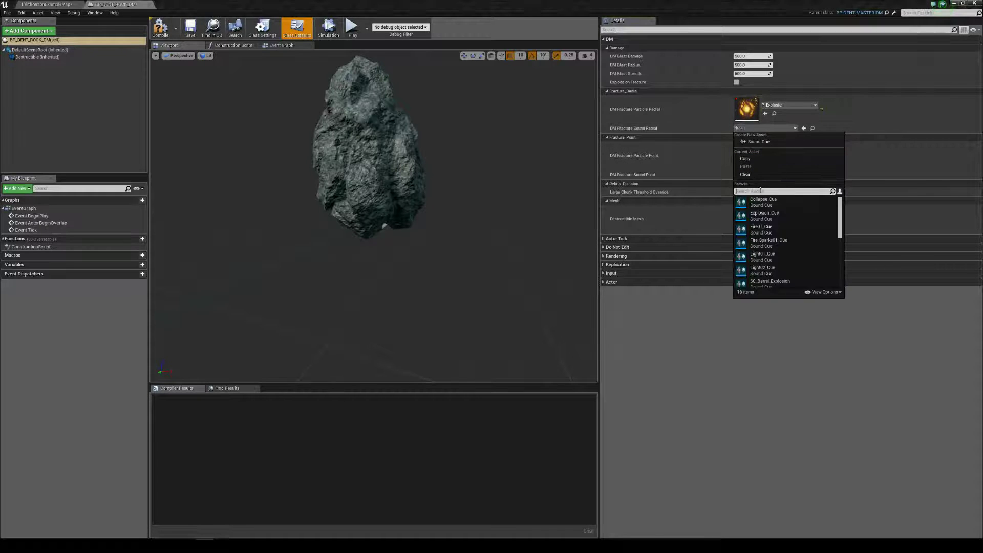
type("fa")
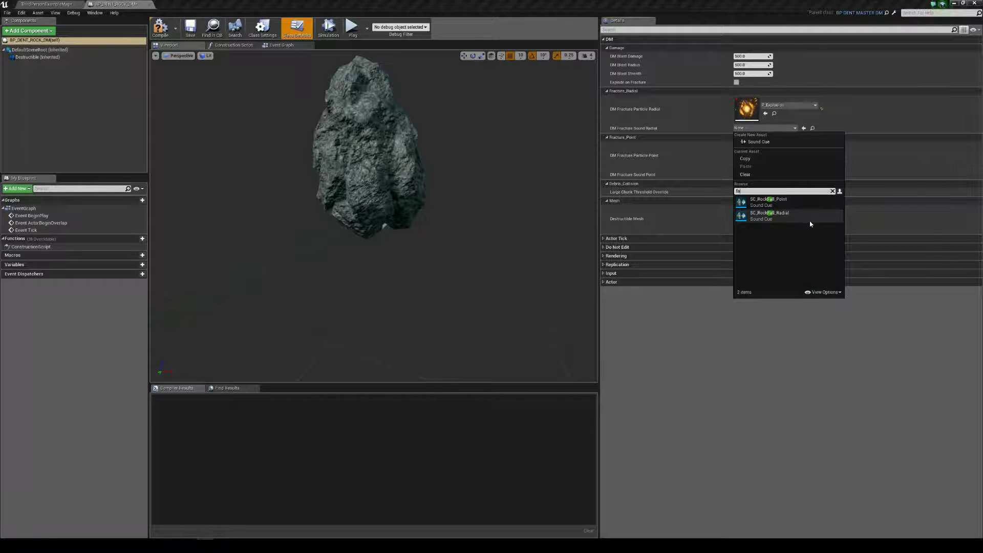
left_click(780, 213)
Set the DM Fracture Sound Point to SC_RockFall_Point and the DM Fracture Particle Point to P_Wood_Point
left_click(789, 175)
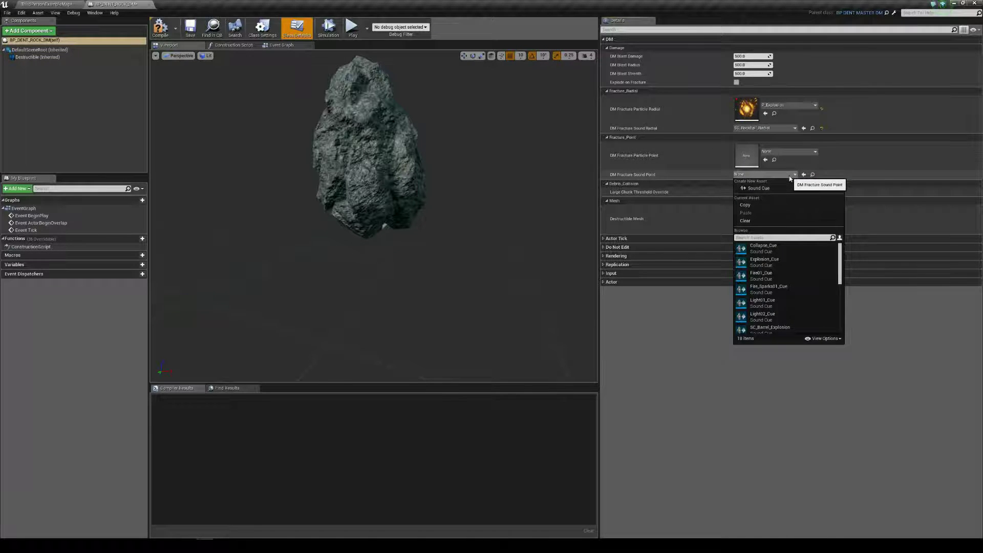
type("rock")
left_click(777, 248)
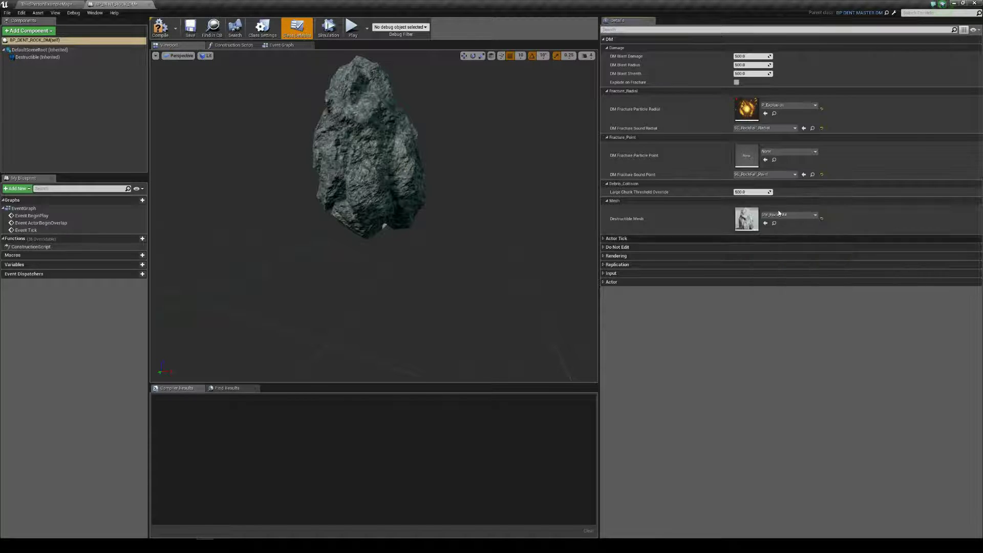
left_click(788, 151)
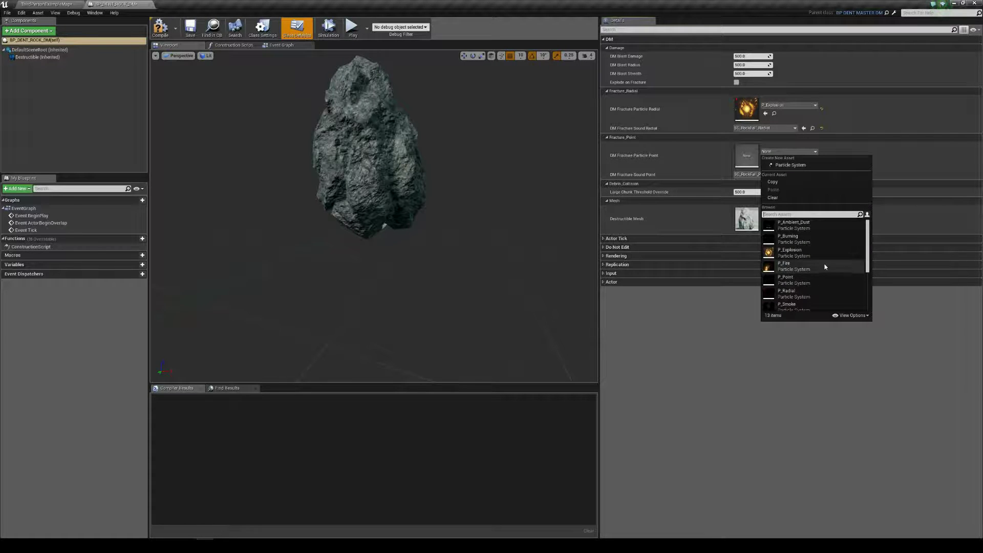
scroll(808, 281, "down", 3)
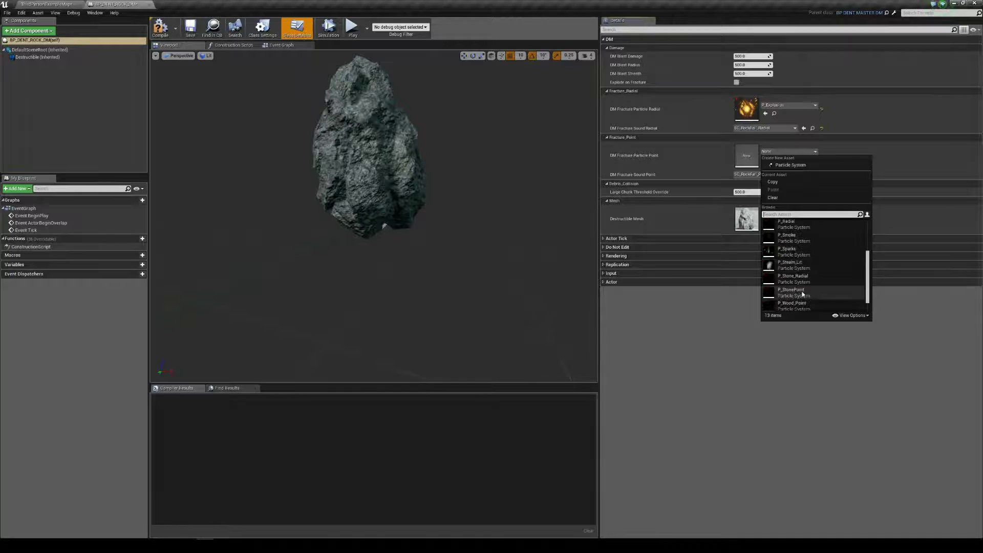
scroll(802, 293, "down", 1)
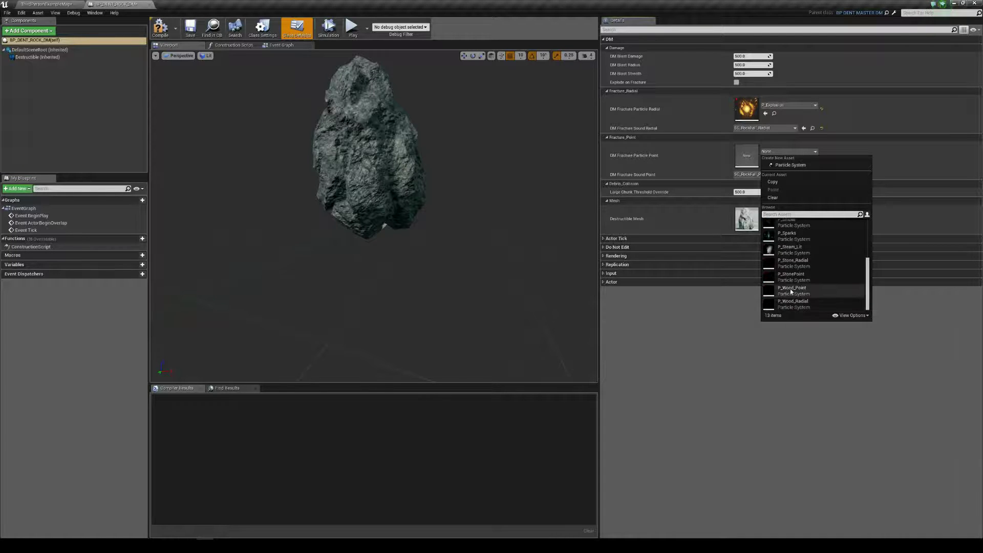
left_click(791, 290)
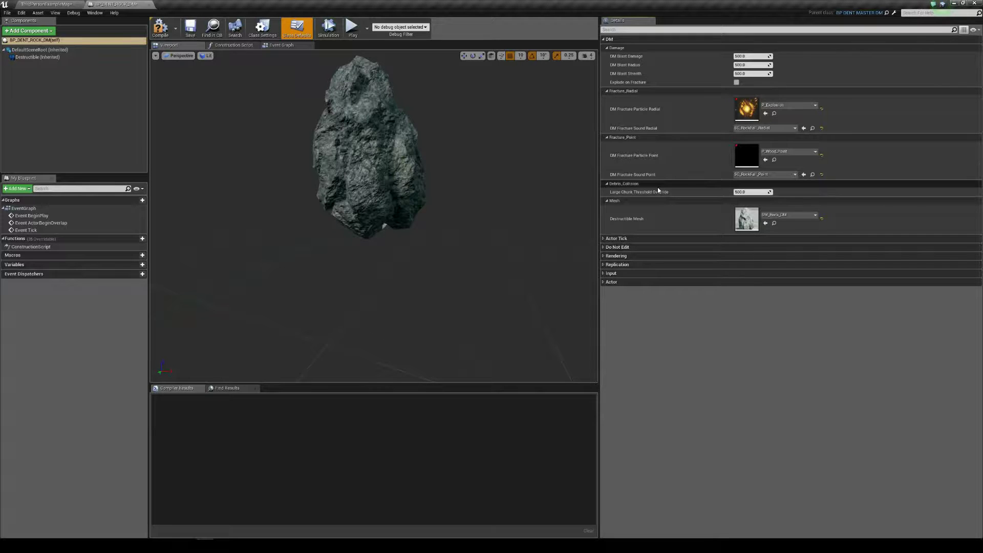
Set the rock blueprint's Large Chunk Threshold Override to 250 and close the blueprint editor
left_click(747, 192)
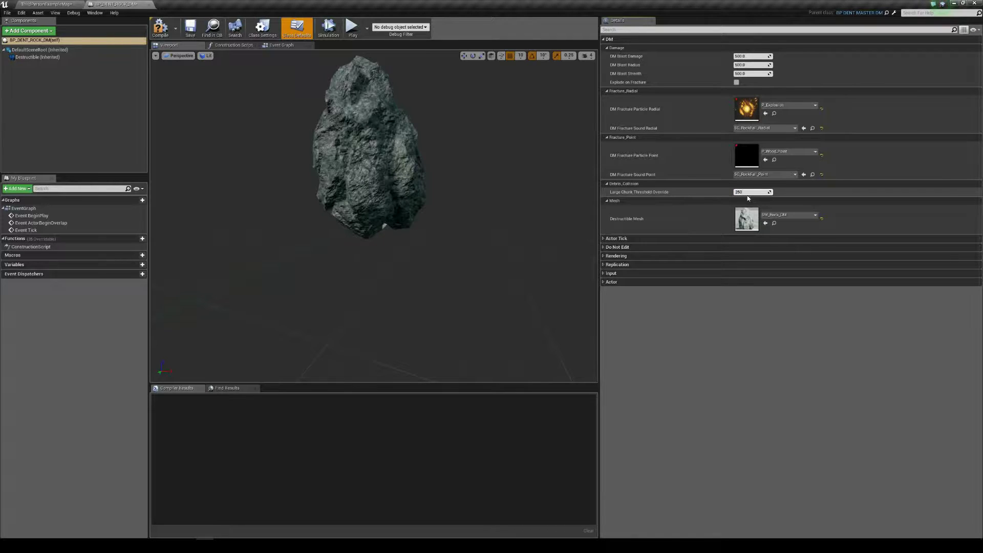
key("Return")
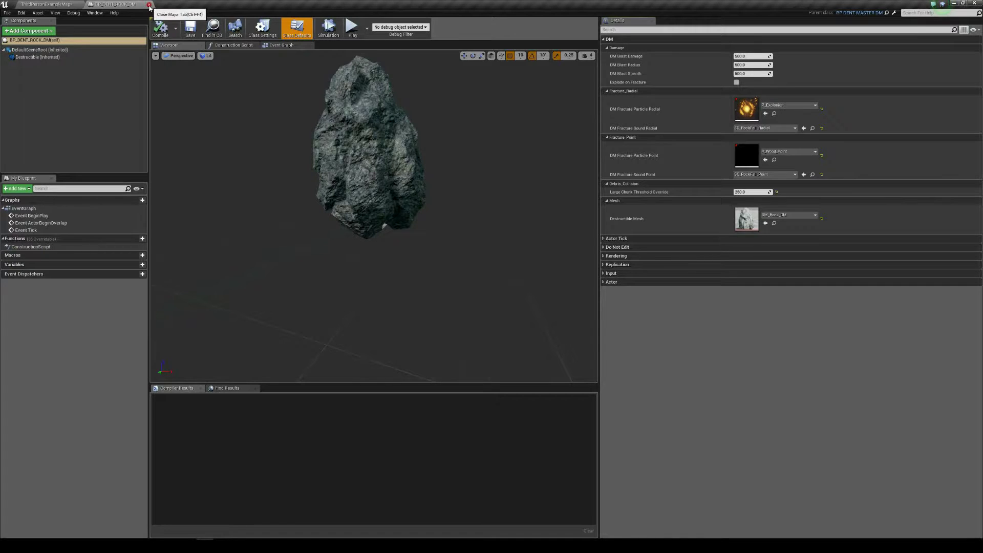
left_click(149, 4)
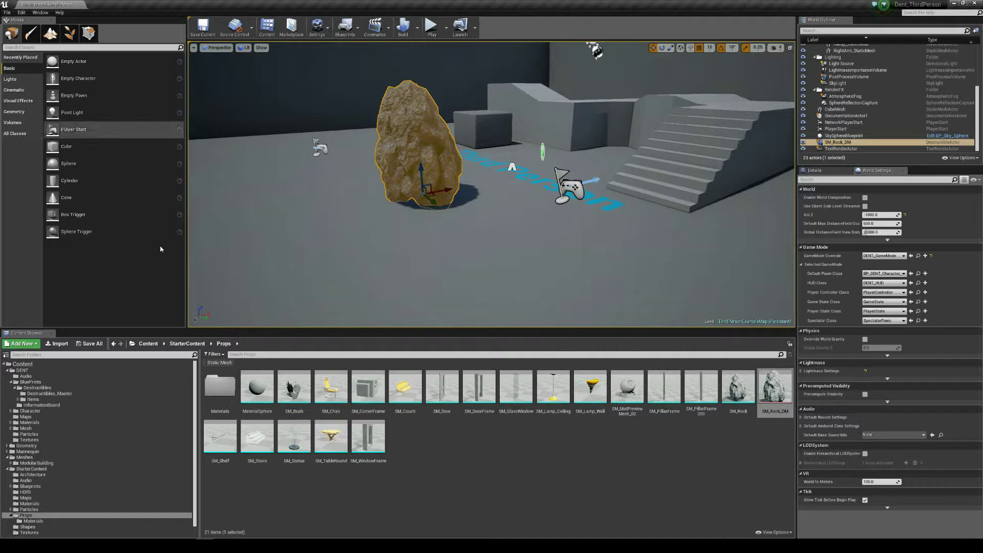
Replace the SM_Rock_DM actor in the level with the BP_DENT_ROCK_DM blueprint from the Destructibles_Master folder
left_click(75, 387)
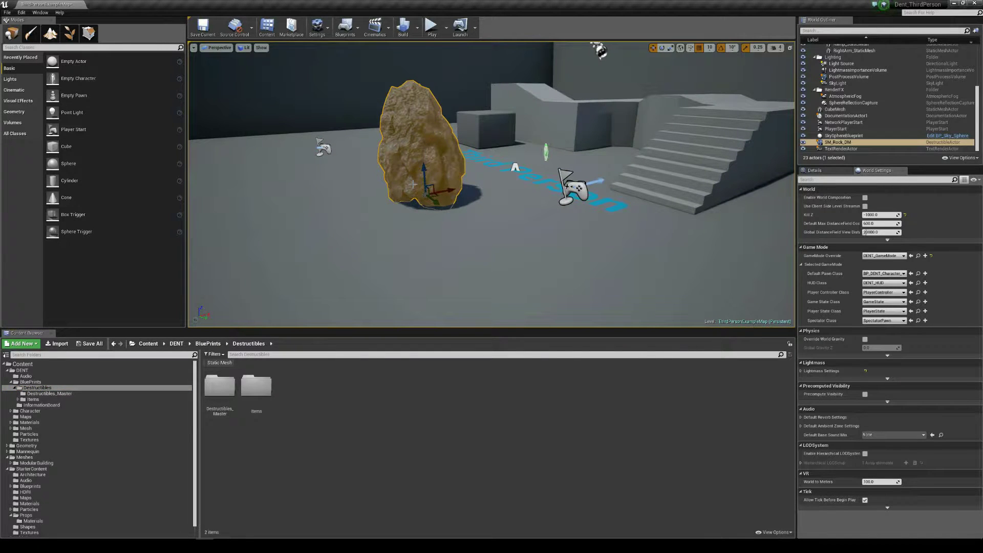
key("Delete")
double_click(224, 392)
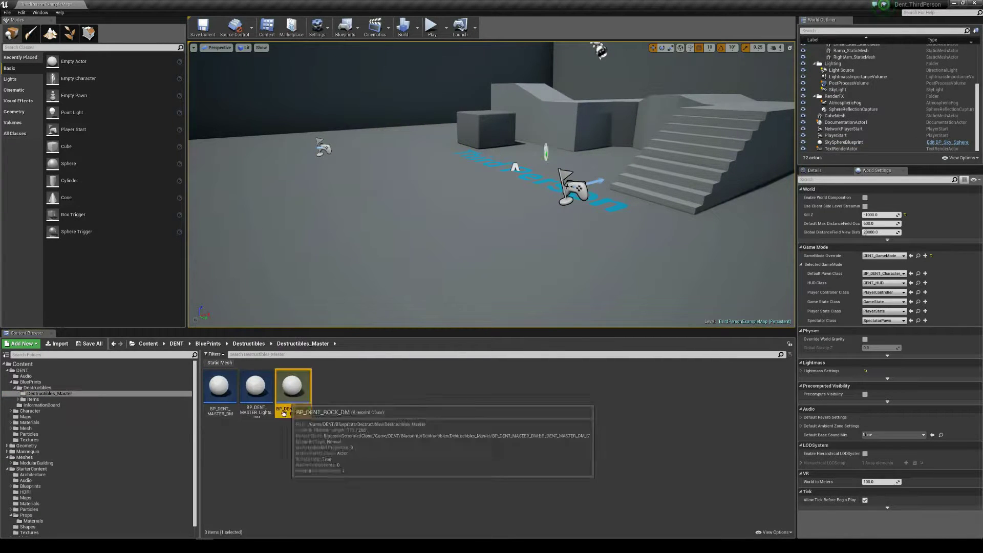
left_click_drag(293, 389, 413, 184)
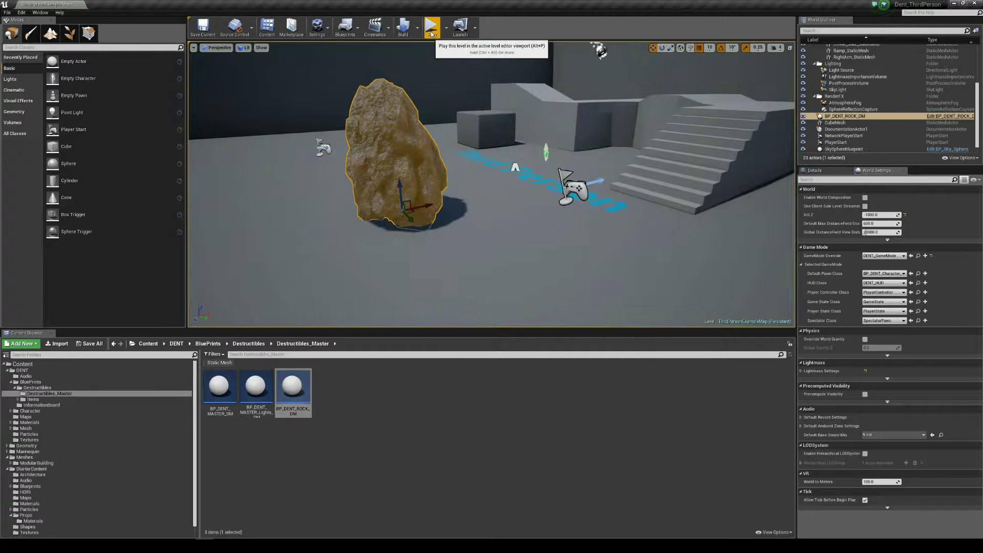
Play the level and shoot the rock repeatedly from different sides to test its fracturing and effects
left_click(431, 33)
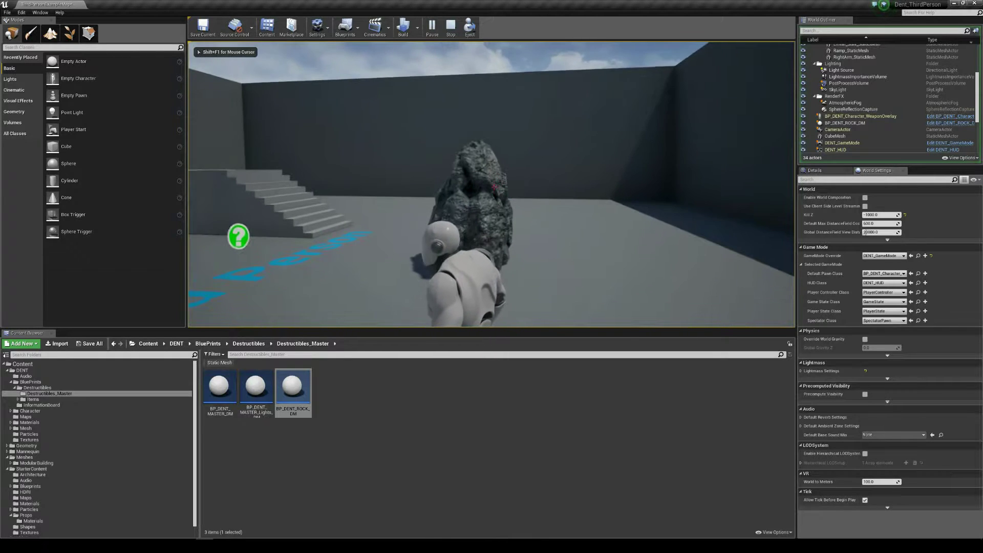
key("d")
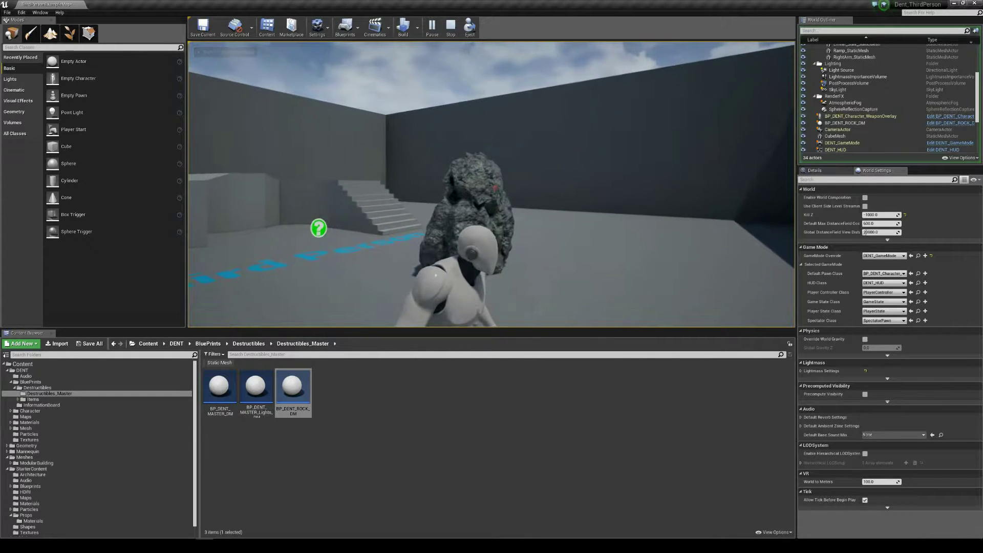
key("w")
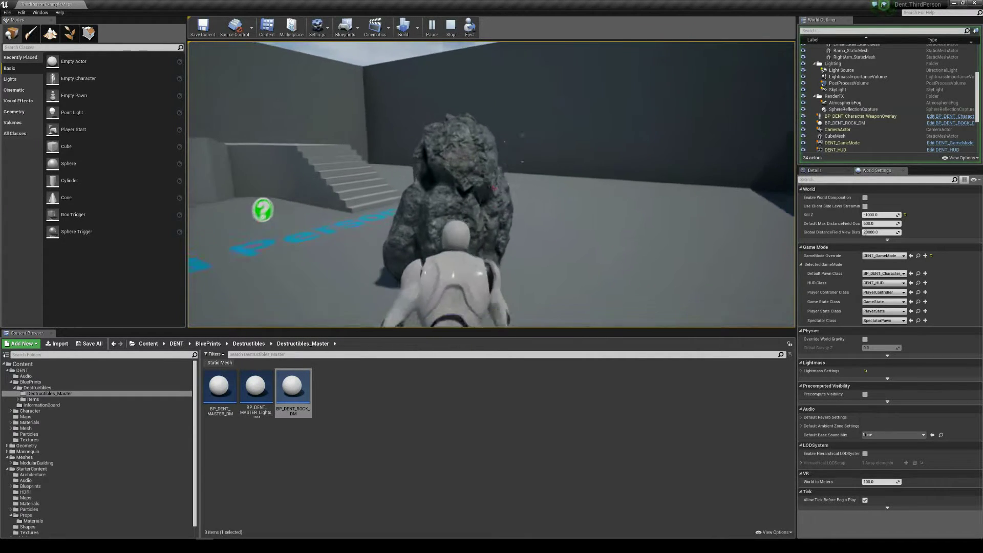
left_click(494, 189)
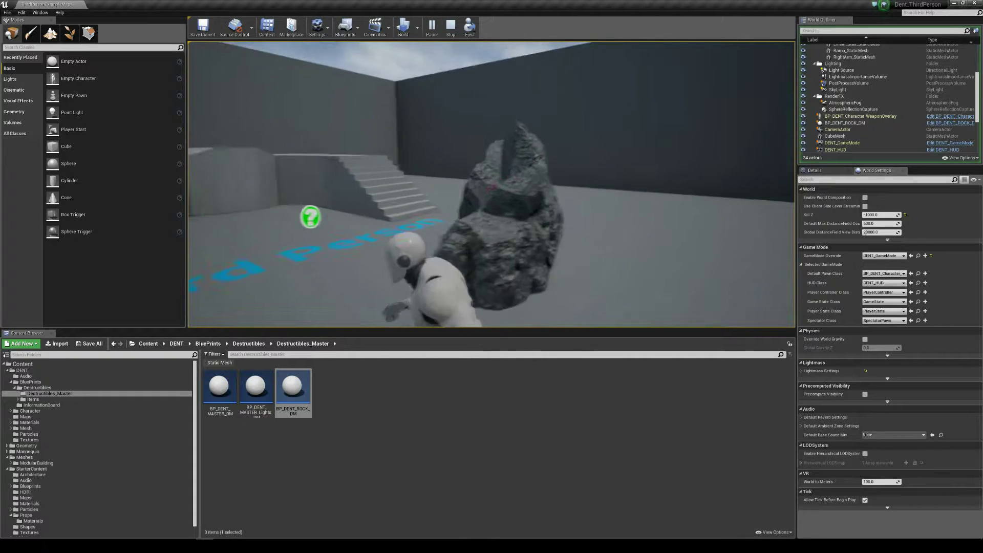
key("a")
left_click(492, 187)
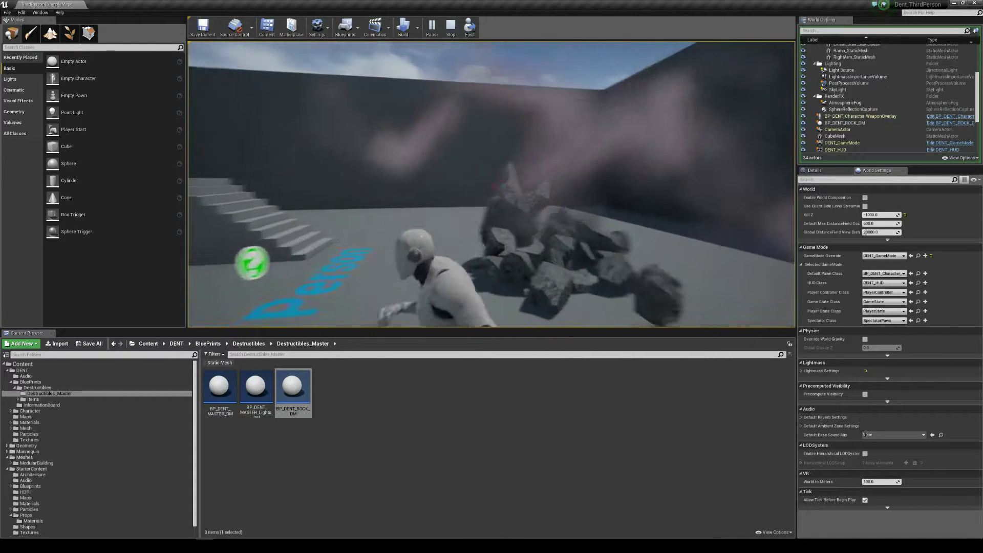
left_click(494, 187)
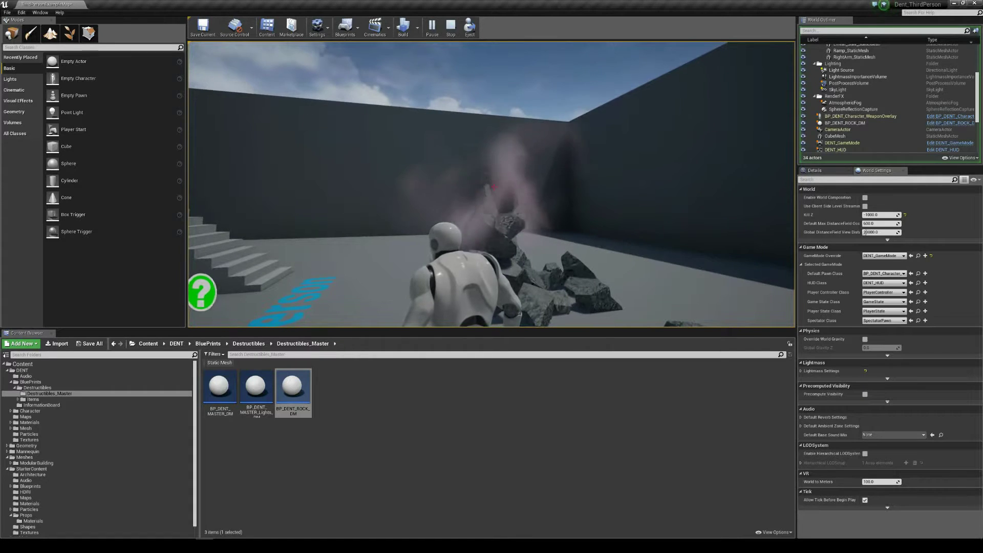
left_click(493, 187)
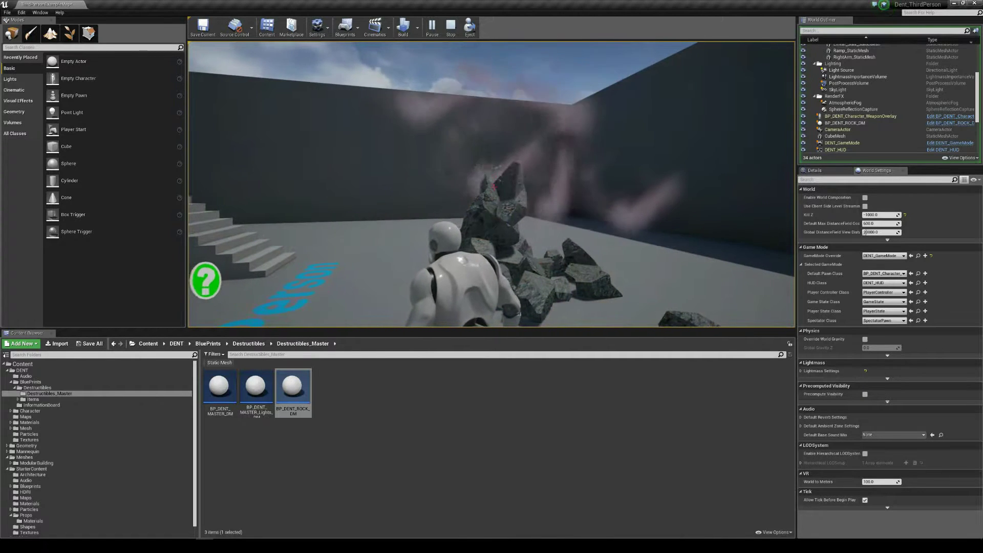
key("d")
left_click(494, 187)
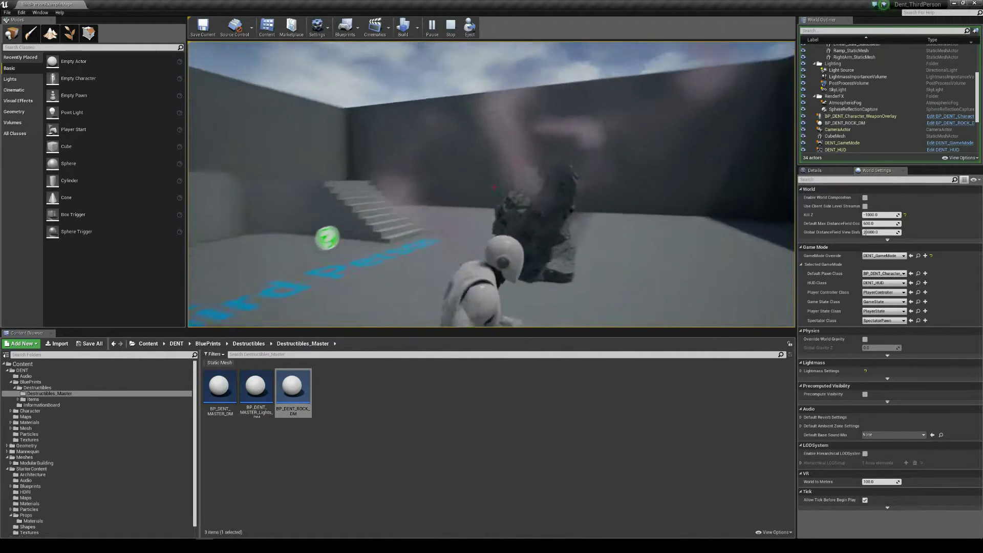
left_click(494, 186)
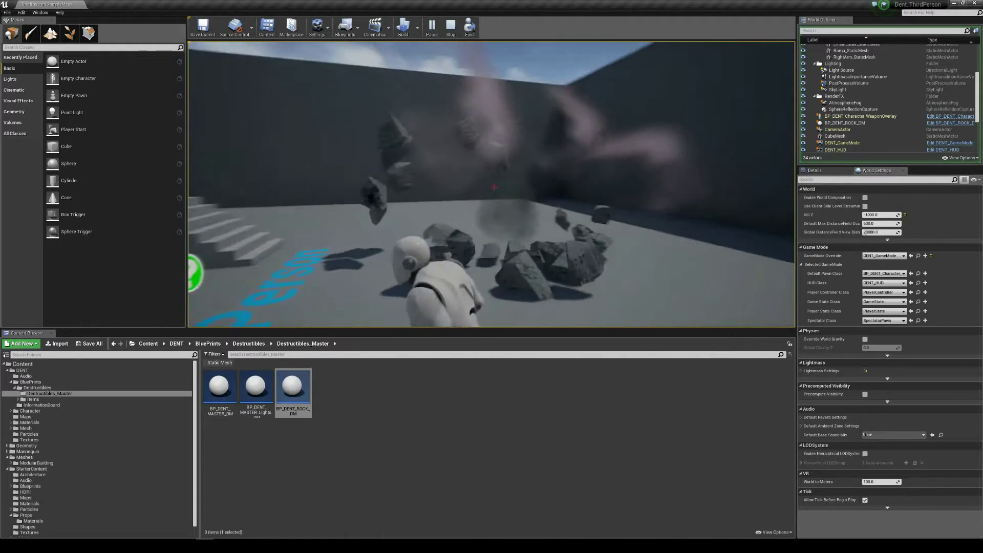
key("d")
left_click(493, 186)
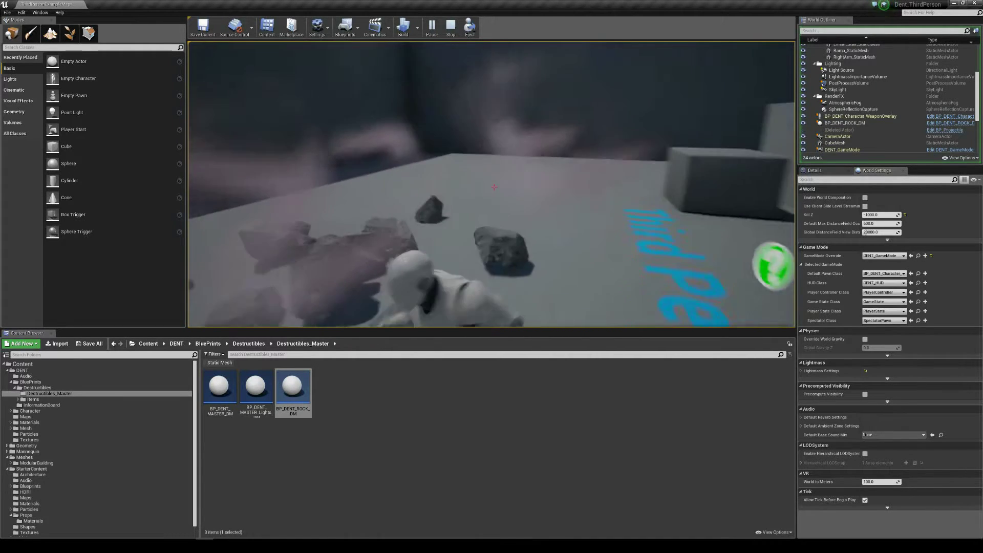
Back the character away from the shattered rock and walk through the area to examine how the debris behaves
key("s")
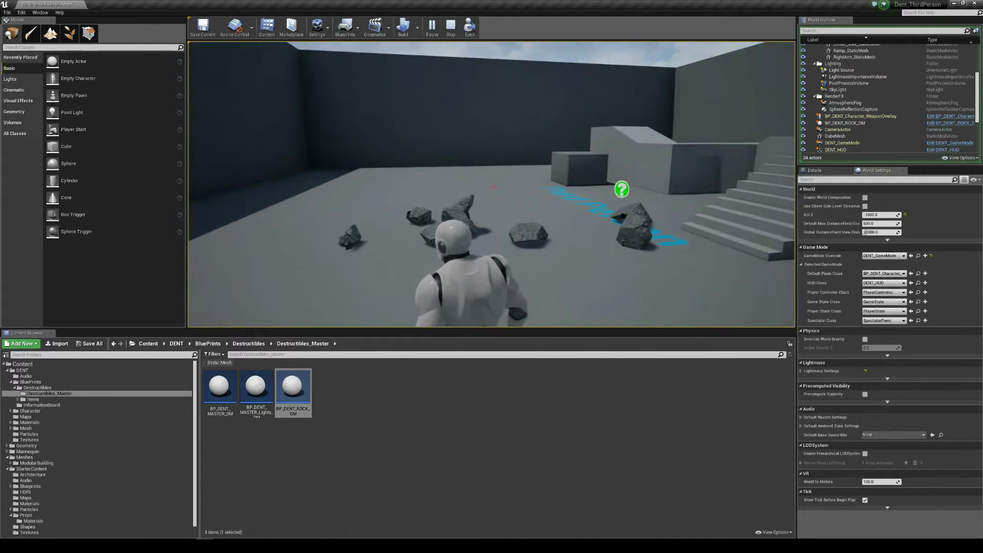
key("w")
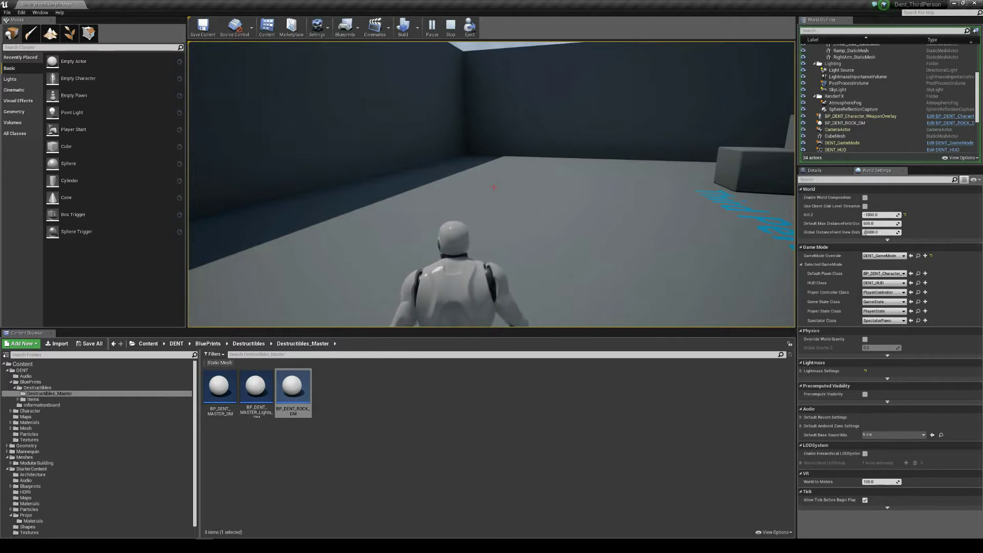
key("w")
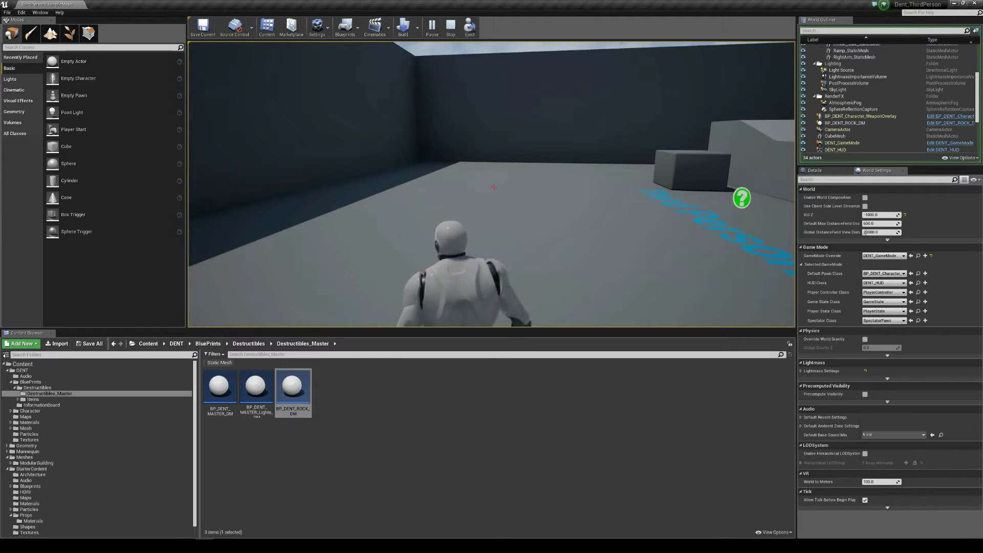
mouse_move(494, 186)
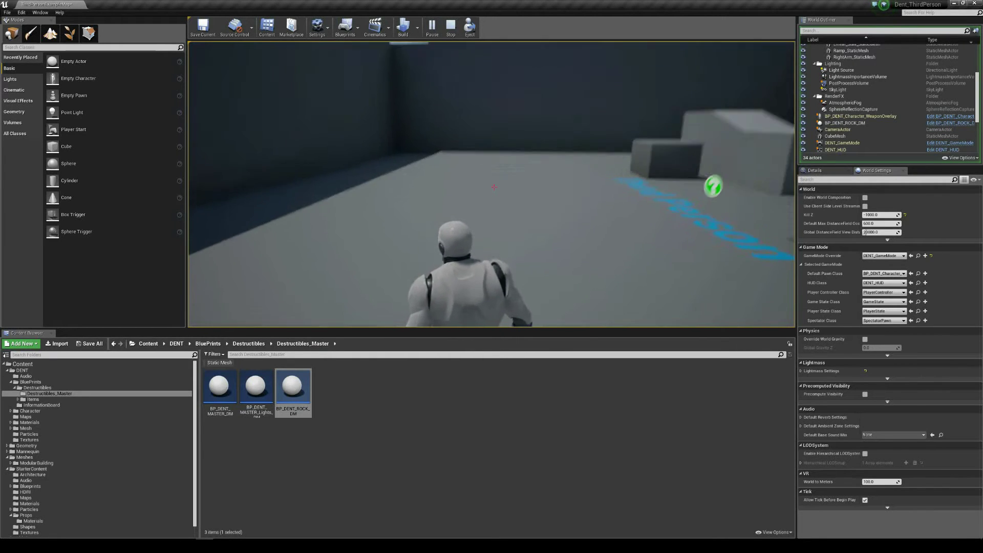